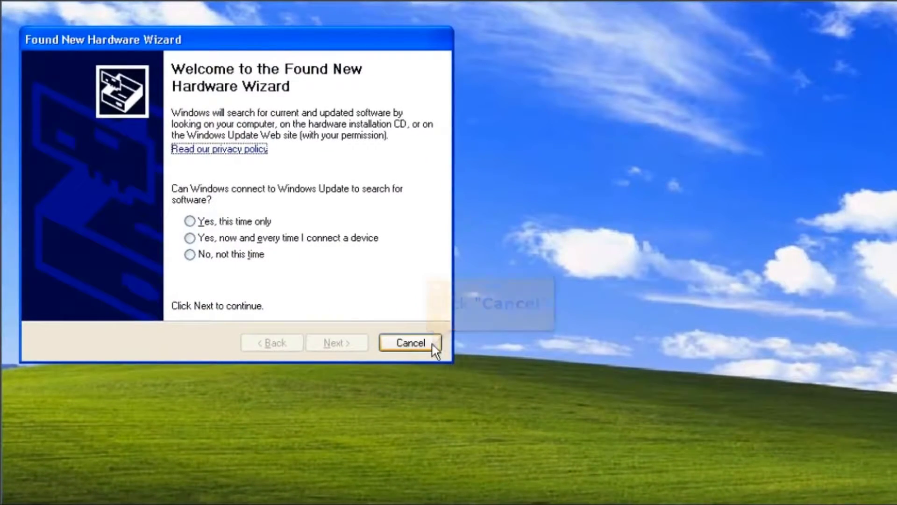
Step: Cancel the Found New Hardware Wizard and open the Control Panel
click(430, 344)
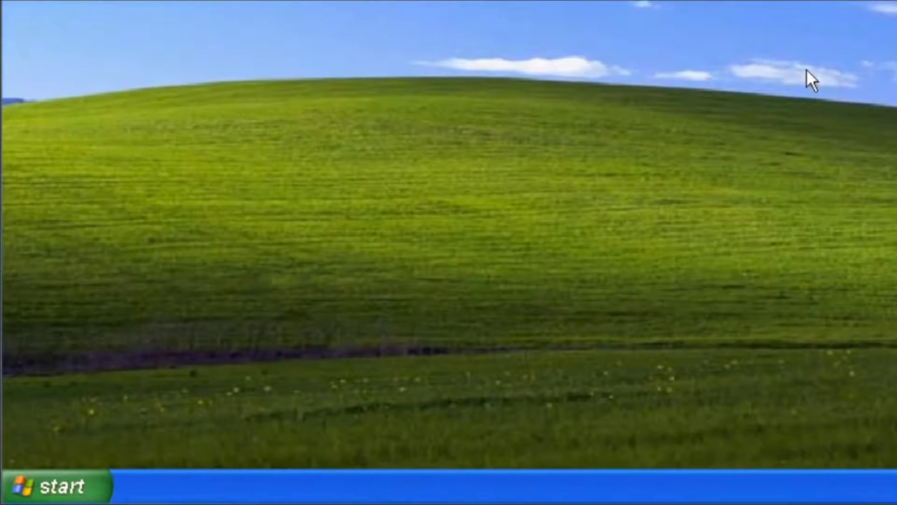
click(71, 489)
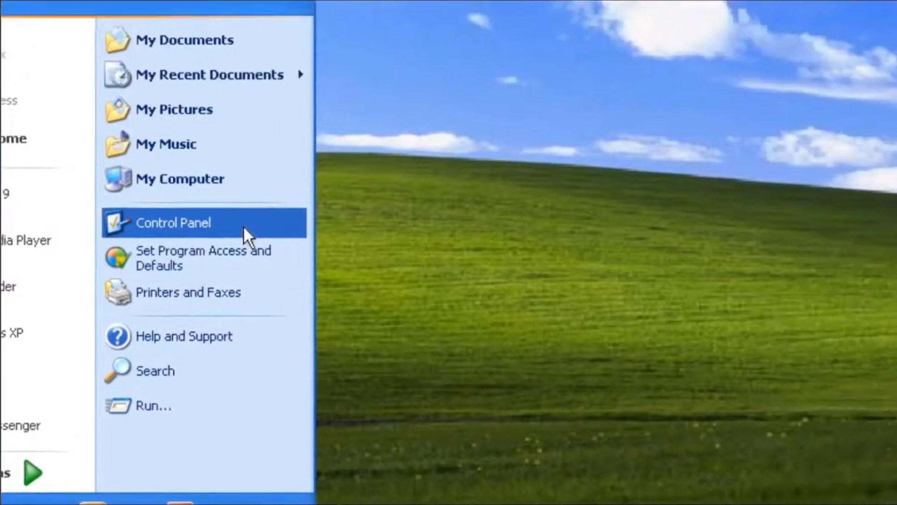
click(373, 152)
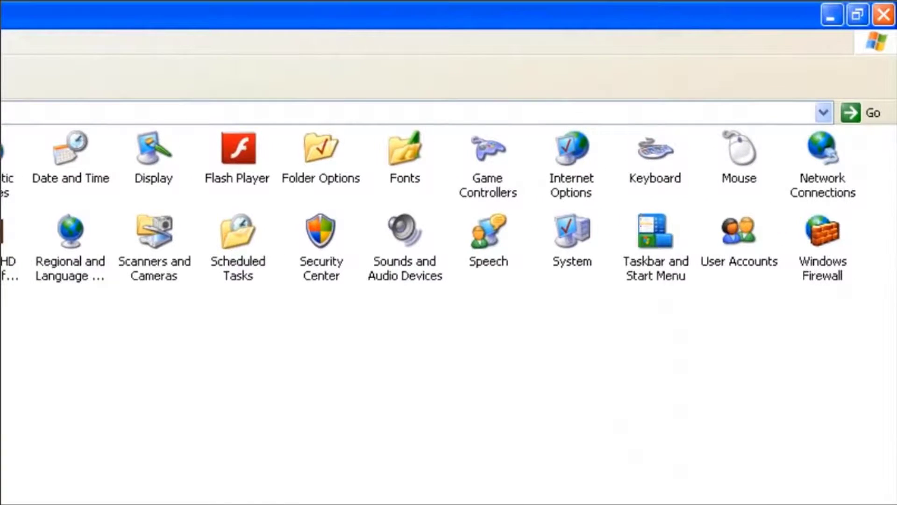
Step: Open Device Manager from System Properties' Hardware tab
double_click(570, 248)
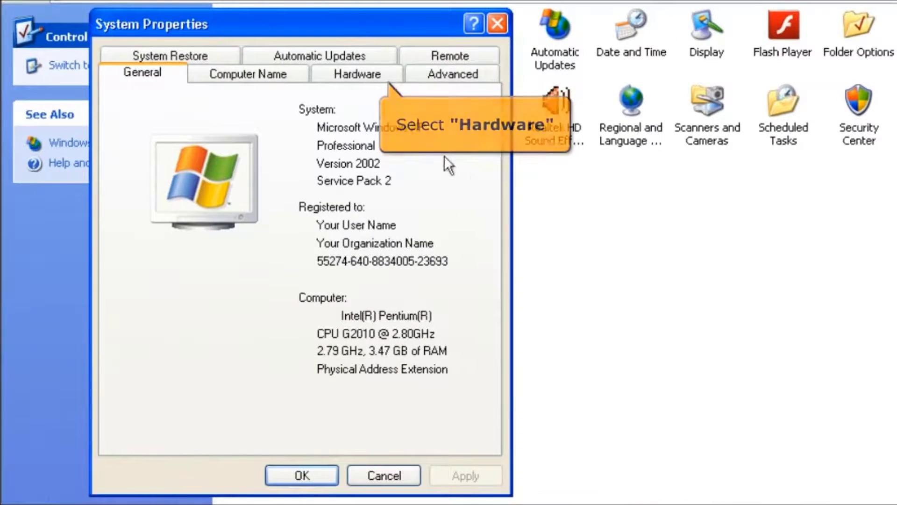
click(373, 78)
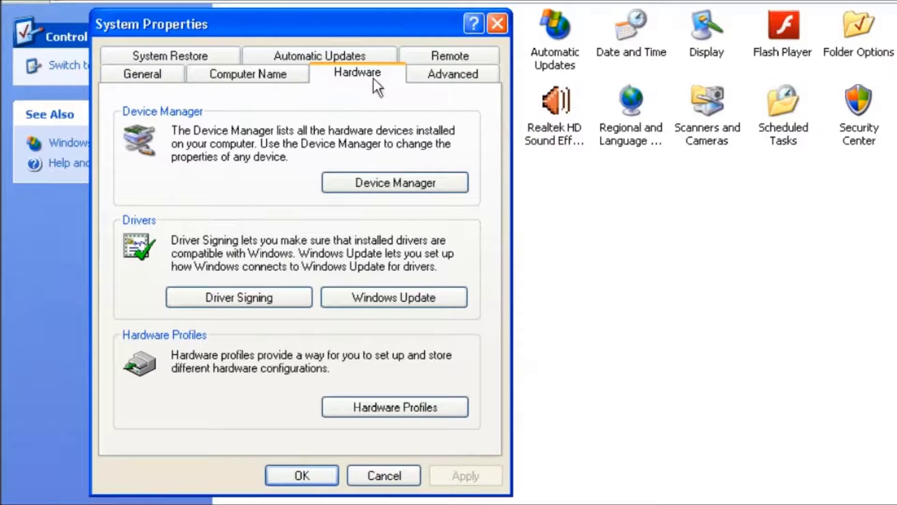
click(388, 187)
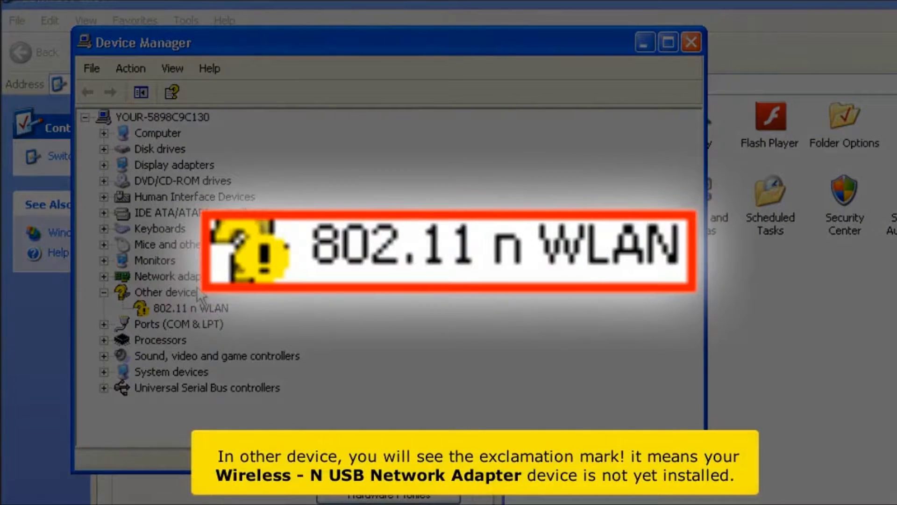
Step: Inspect the driverless 802.11 n WLAN under Other devices, then close Device Manager, System Properties and Control Panel
click(198, 295)
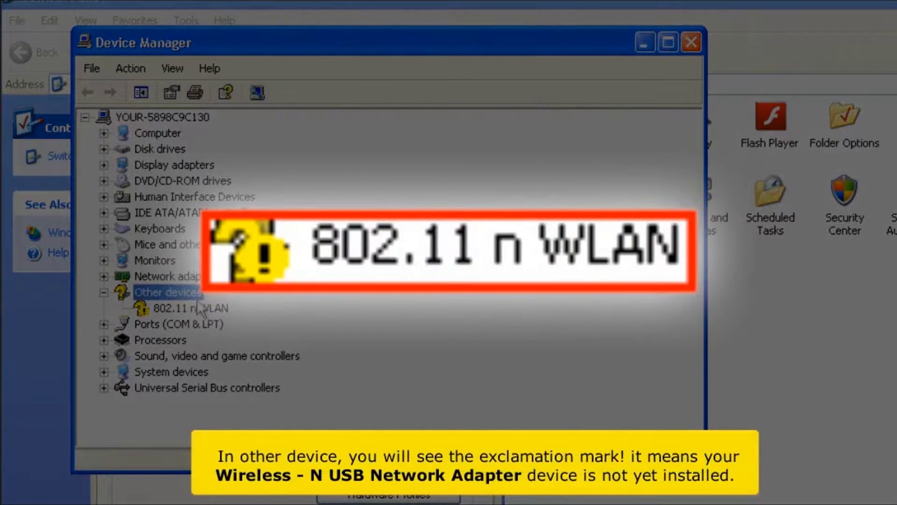
click(216, 308)
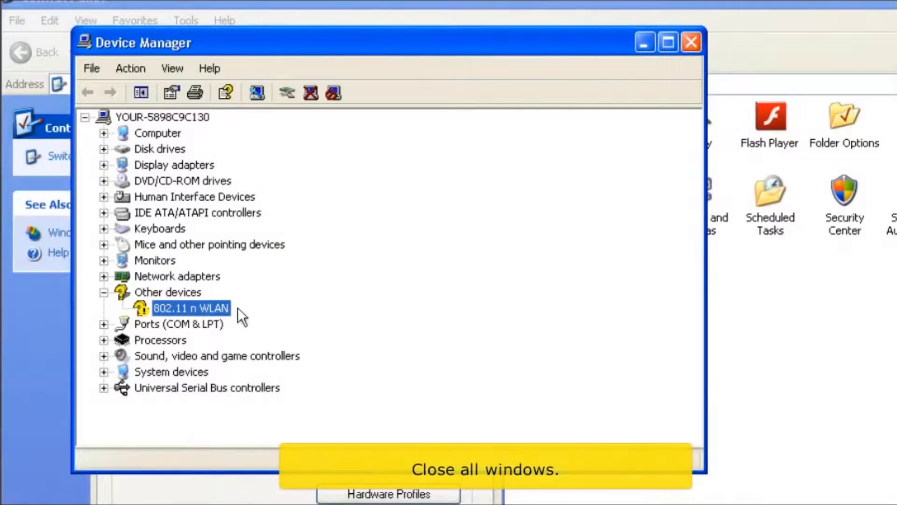
click(691, 49)
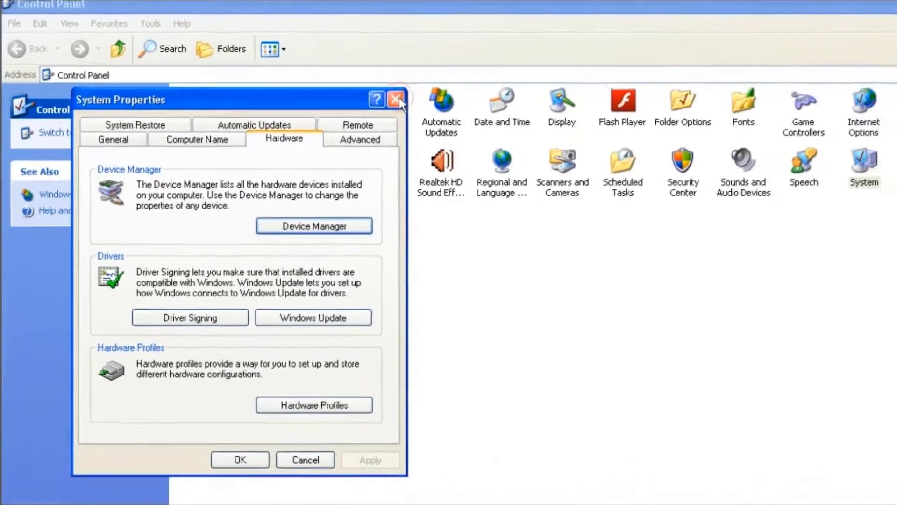
click(489, 114)
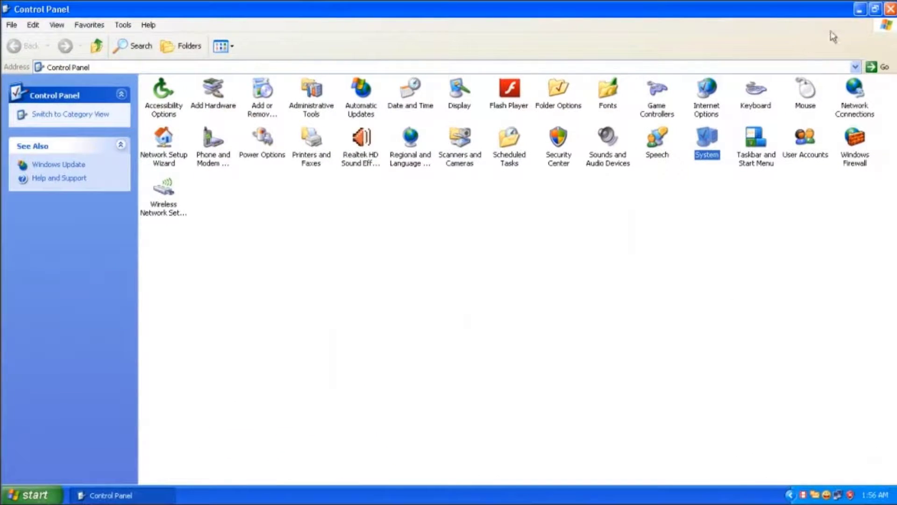
click(890, 10)
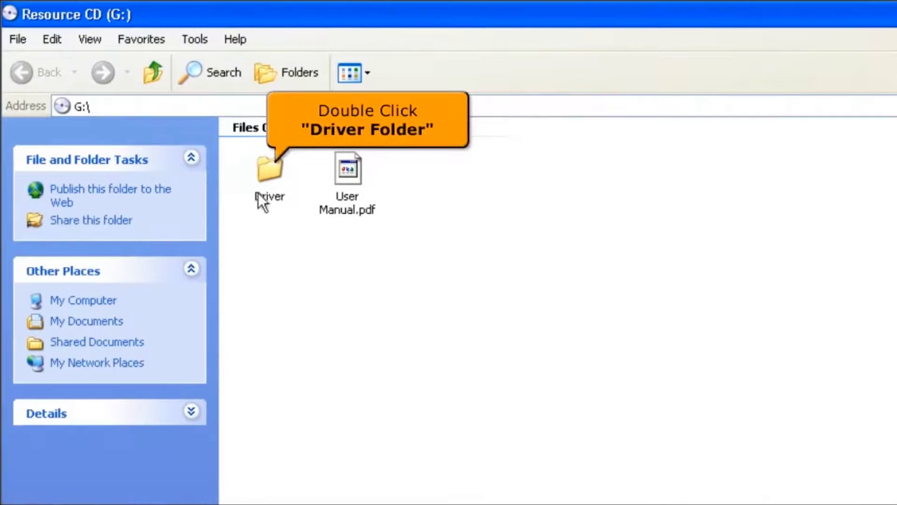
Step: Browse to G:\Driver\Windows on the Resource CD and run the IS_AP_STA_RT2870 installer
double_click(269, 173)
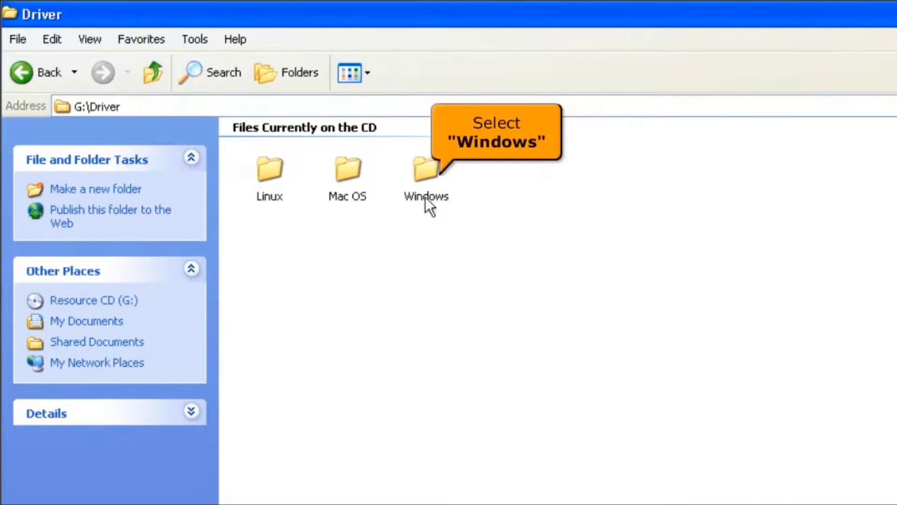
click(426, 198)
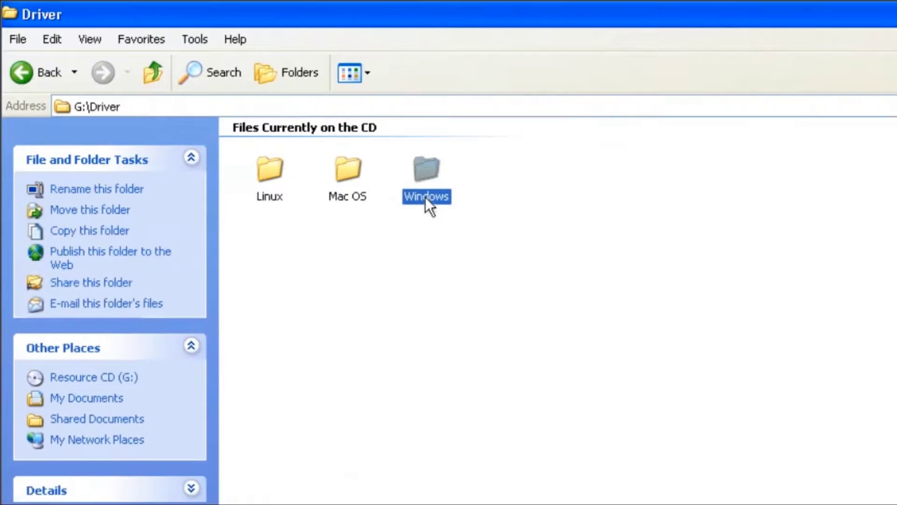
double_click(426, 197)
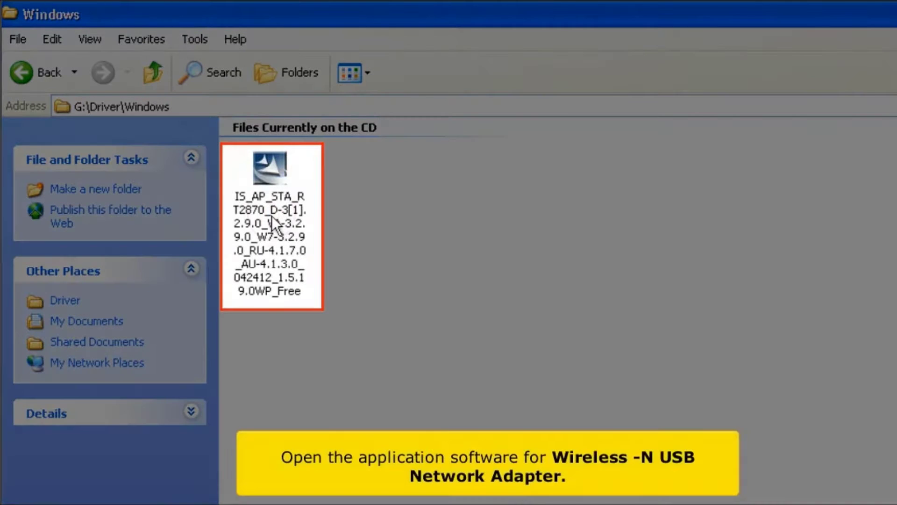
click(272, 218)
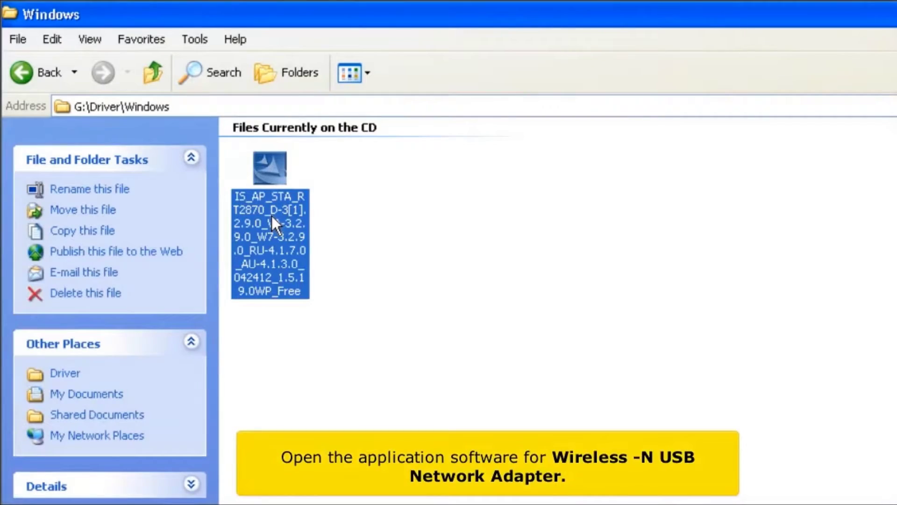
double_click(271, 215)
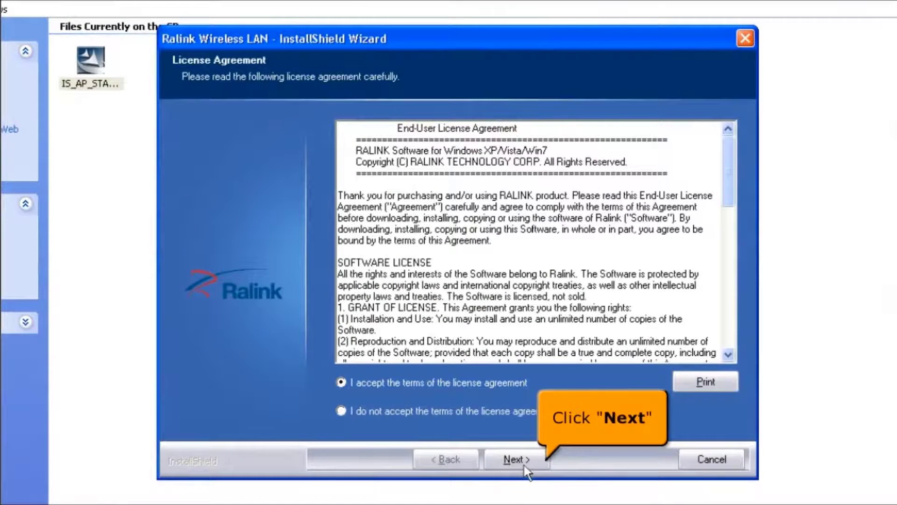
Step: Install Ralink Wireless LAN with driver, WLAN Utility and Ralink Configuration Tool, then finish the wizard
click(516, 459)
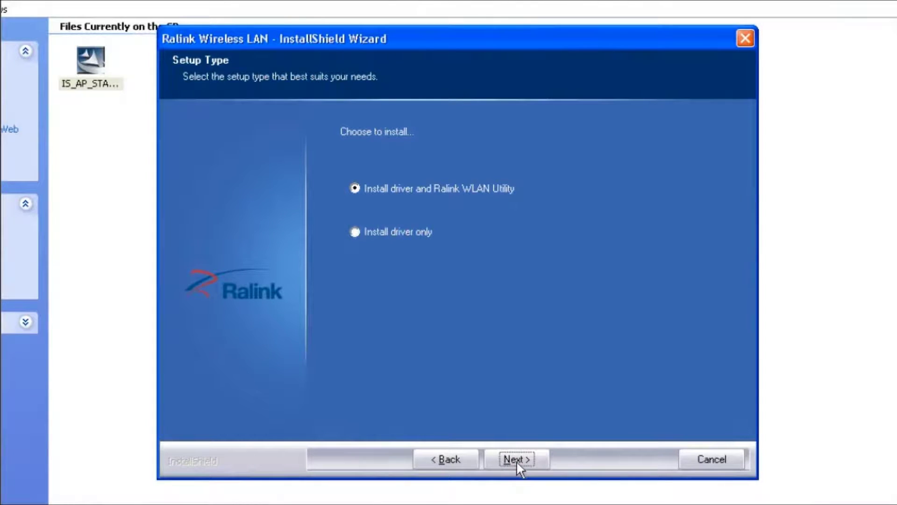
click(517, 460)
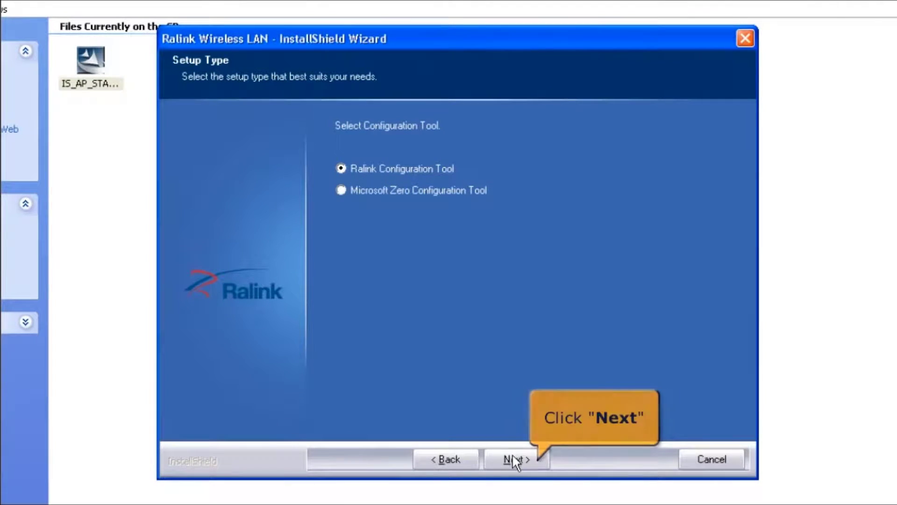
click(514, 456)
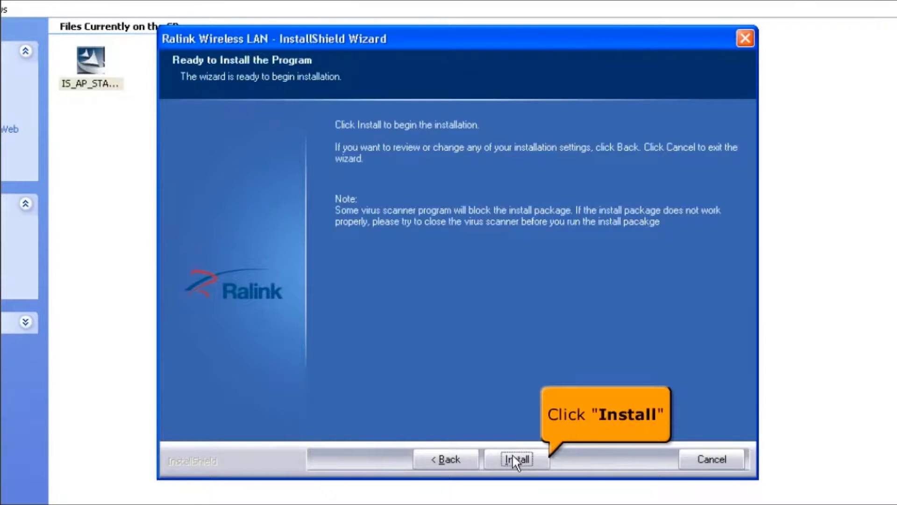
click(512, 458)
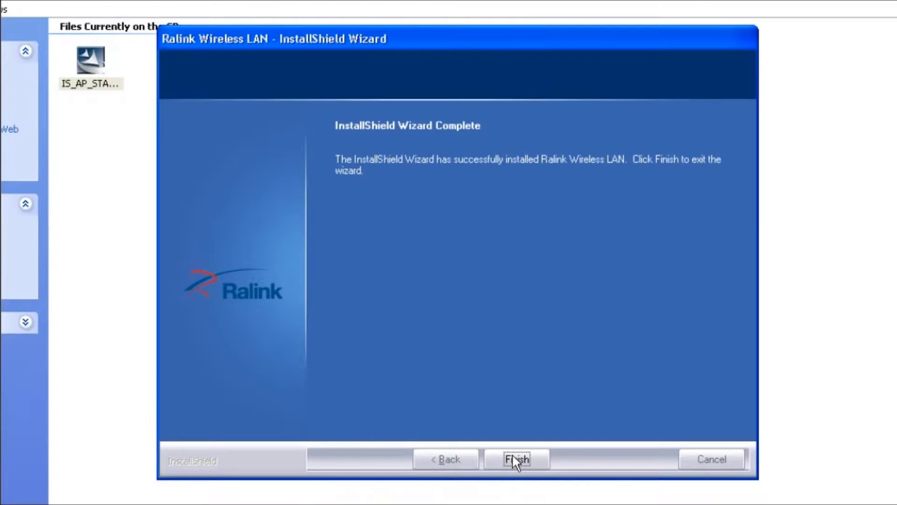
click(514, 460)
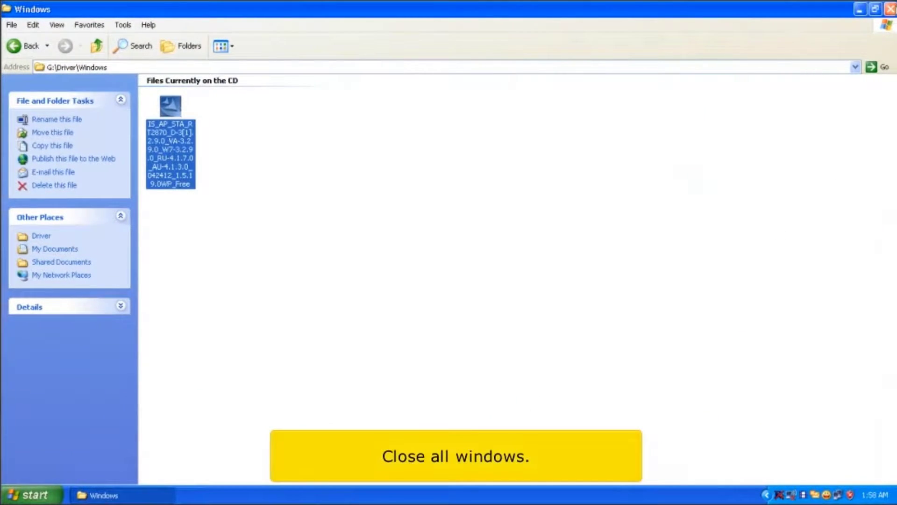
Step: Close the Driver\Windows folder and open Device Manager via Control Panel > System > Hardware
click(890, 8)
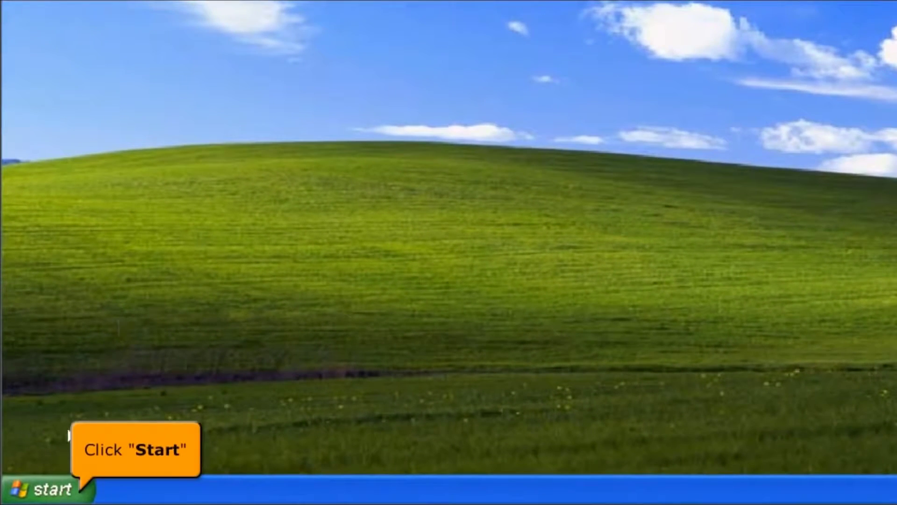
click(48, 483)
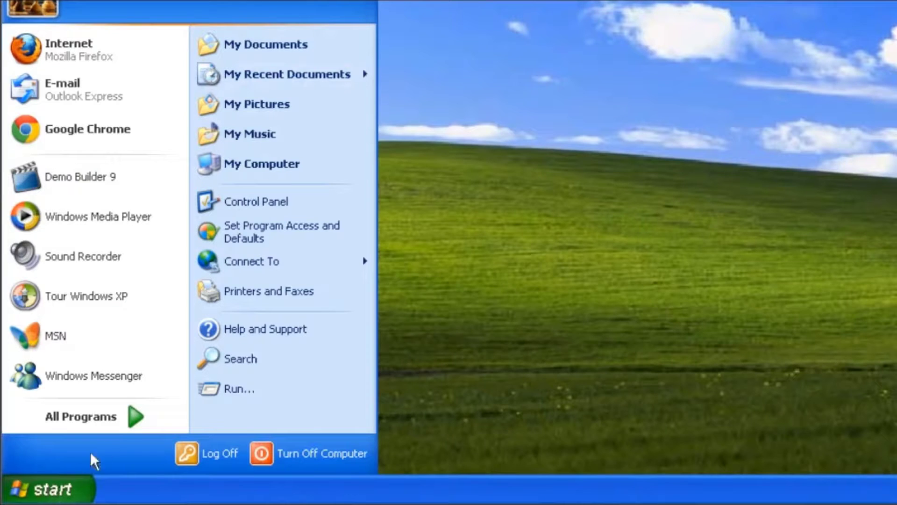
click(295, 202)
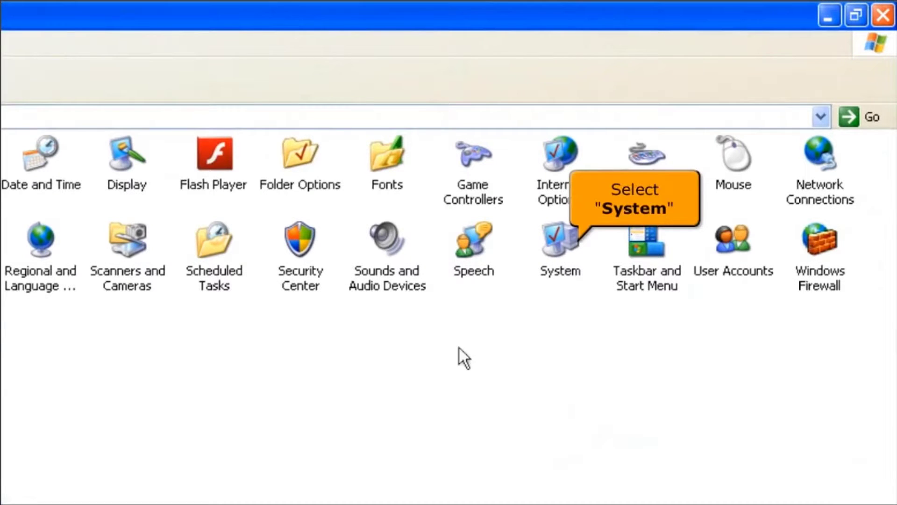
double_click(566, 254)
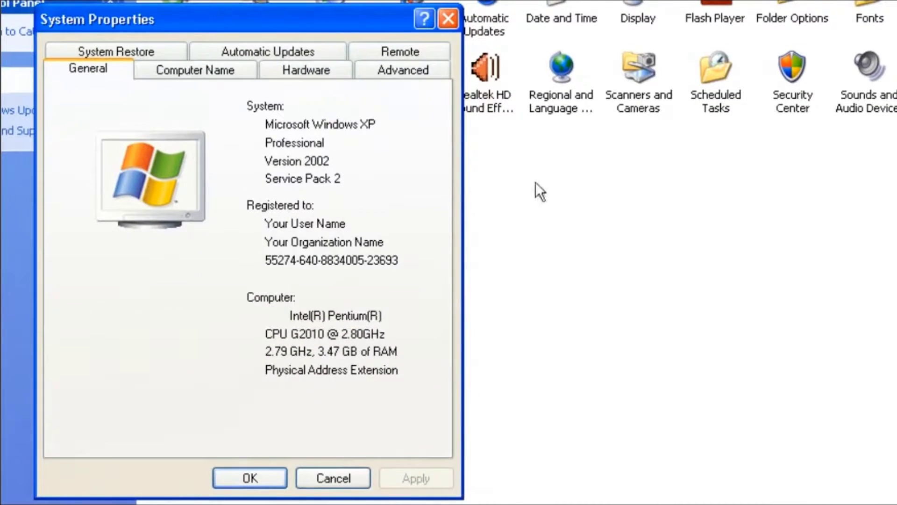
click(323, 68)
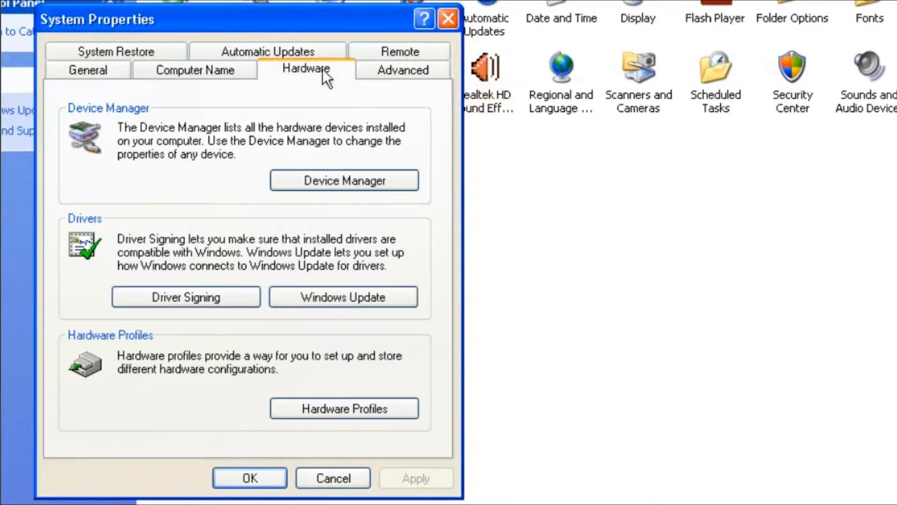
click(284, 176)
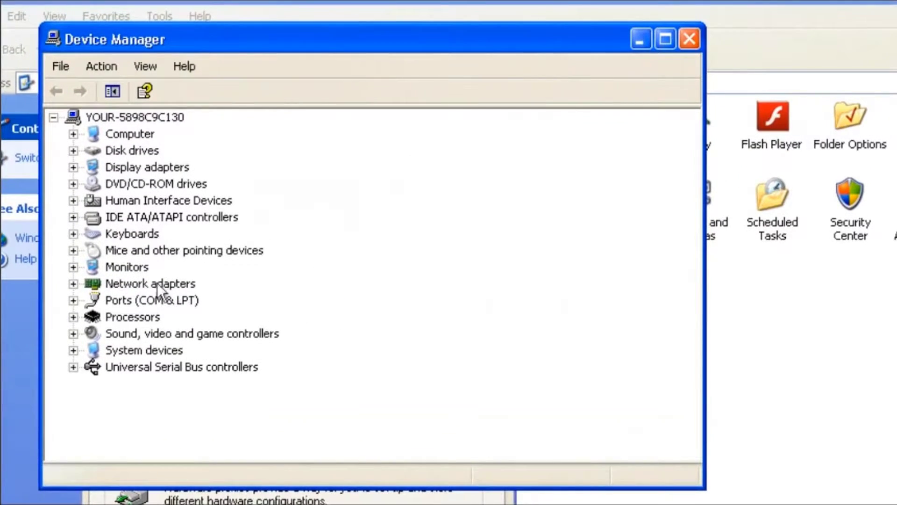
Step: Verify the 802.11n USB Wireless LAN Card under Network adapters, then close Device Manager and System Properties
click(73, 284)
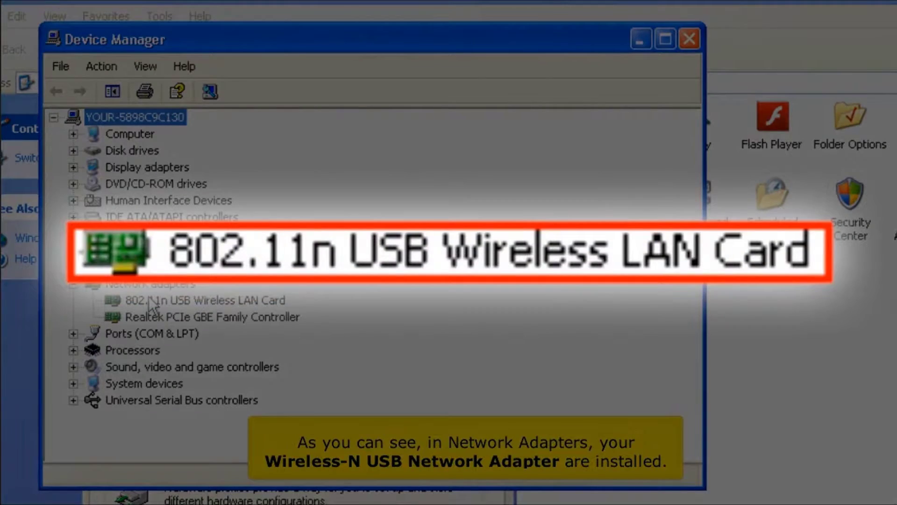
click(150, 301)
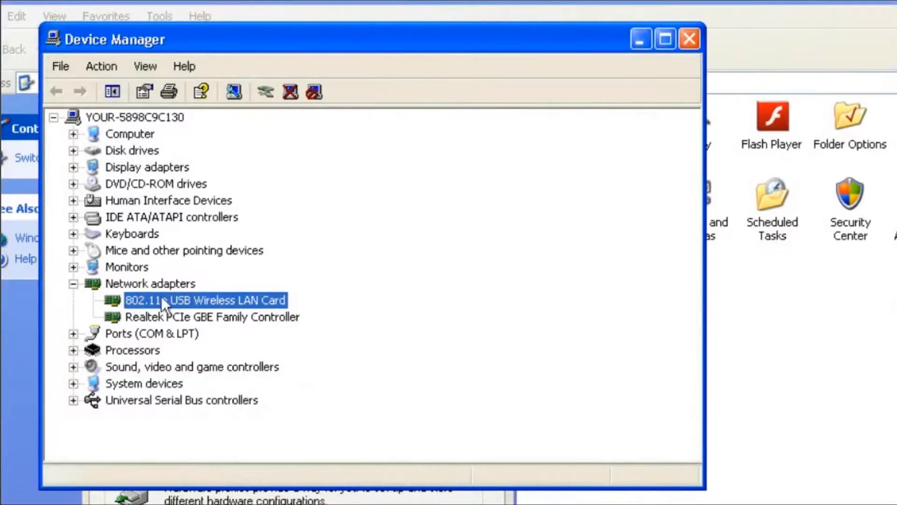
click(692, 41)
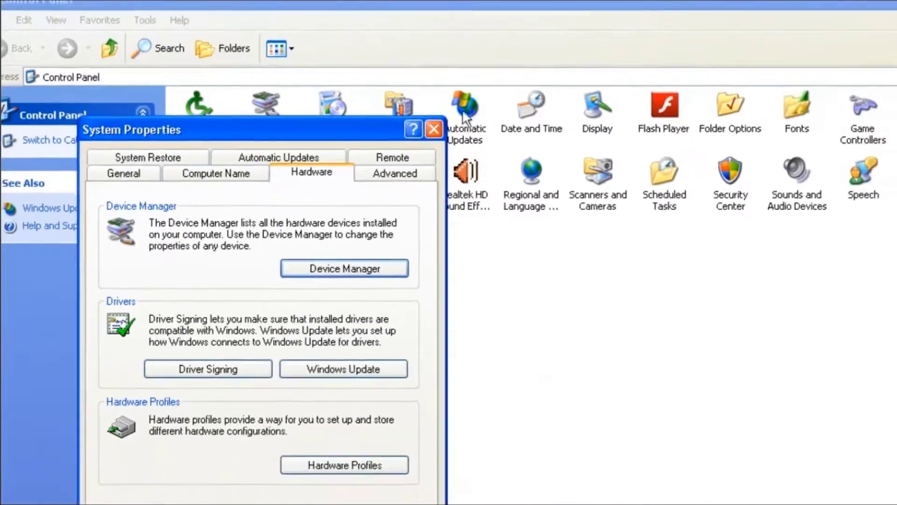
click(434, 129)
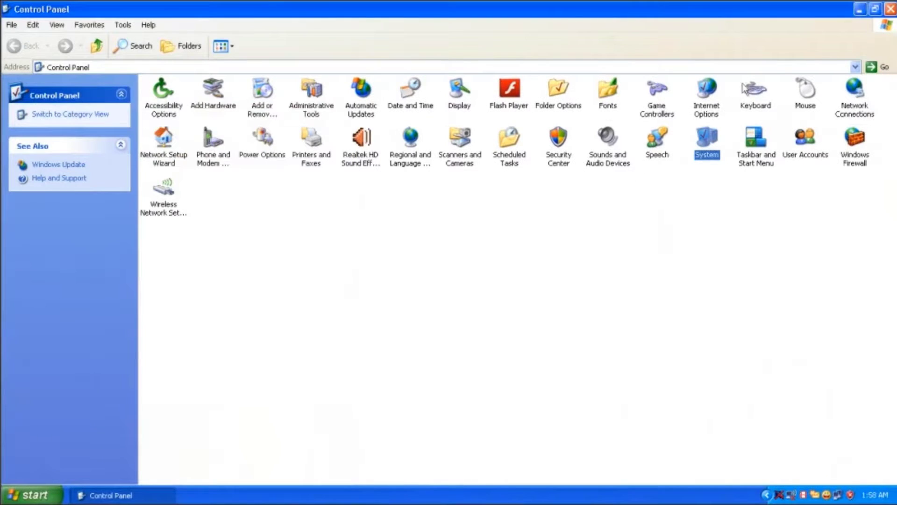
Step: Close Control Panel, launch Ralink Config Utility from its tray icon, and list available networks
click(890, 9)
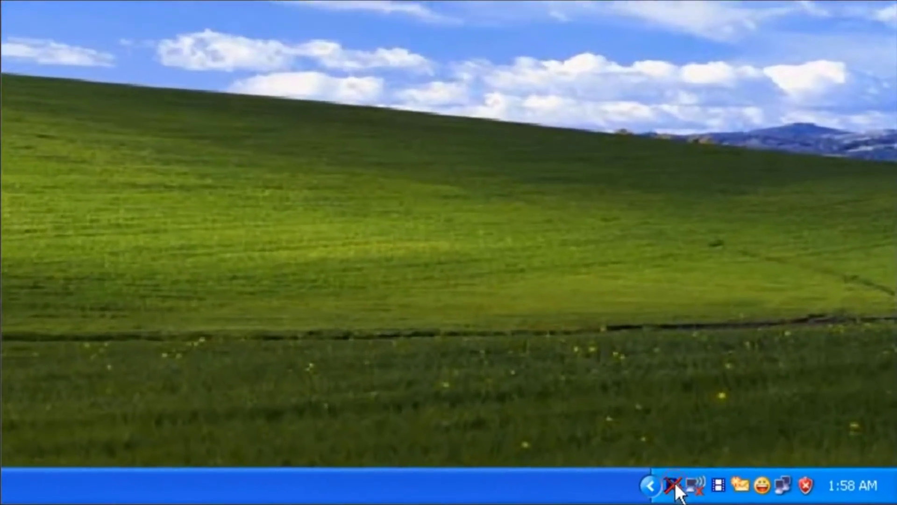
right_click(674, 486)
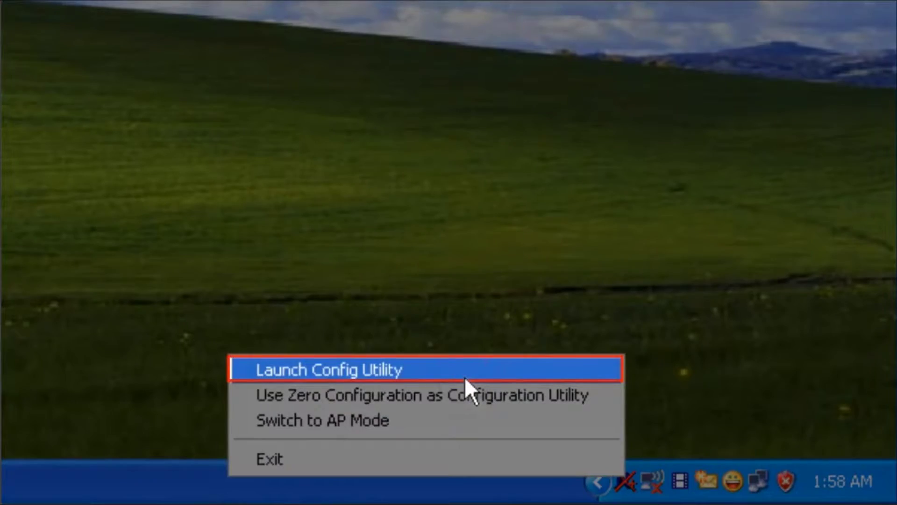
click(466, 378)
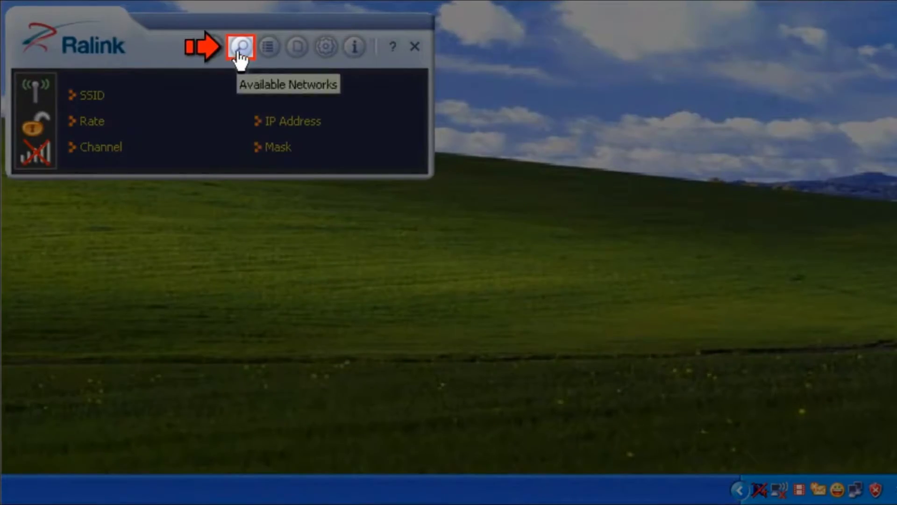
click(239, 53)
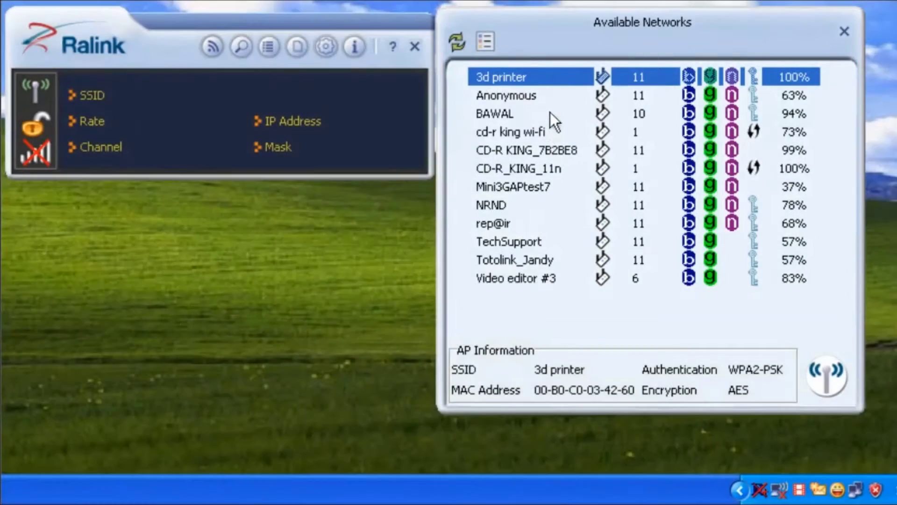
Step: Select the 3d printer network and connect, keeping WPA2-PSK with AES encryption
right_click(551, 113)
click(536, 80)
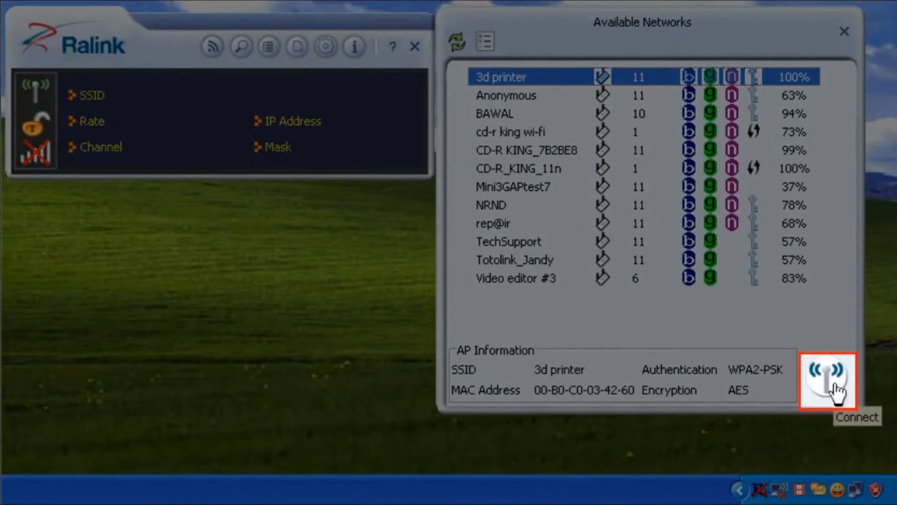
click(834, 390)
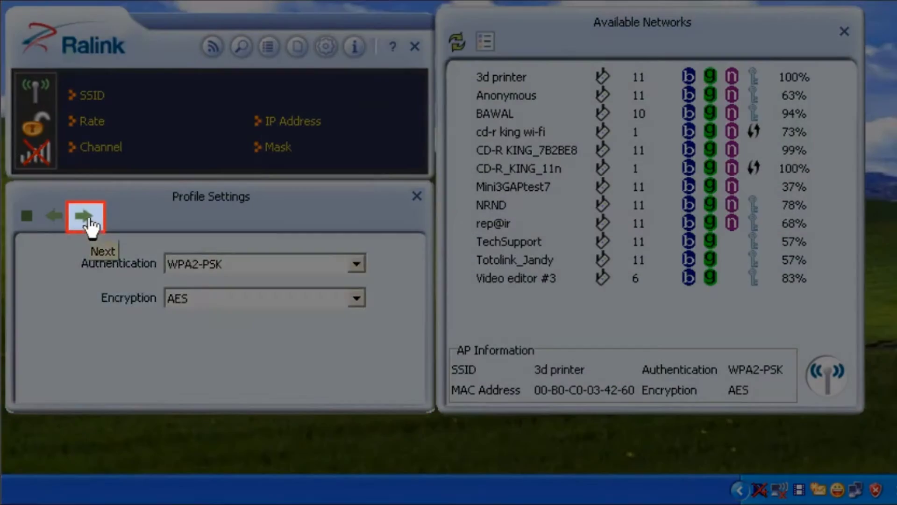
click(88, 220)
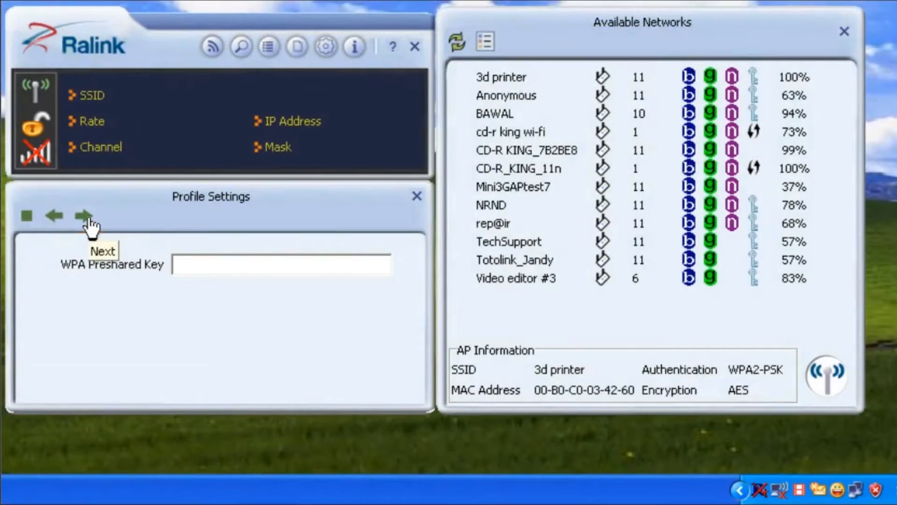
Step: Enter the WPA preshared key to connect at 150.0 Mbps, then close Available Networks
click(201, 262)
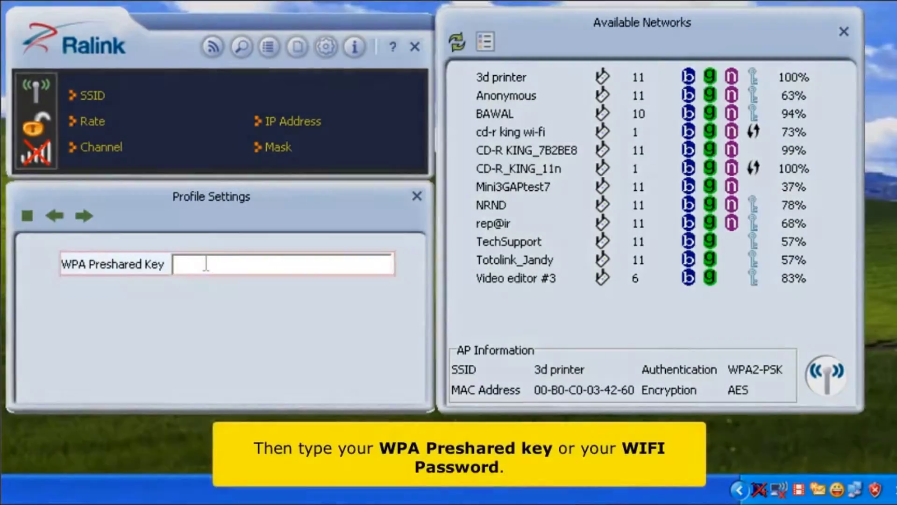
text(********)
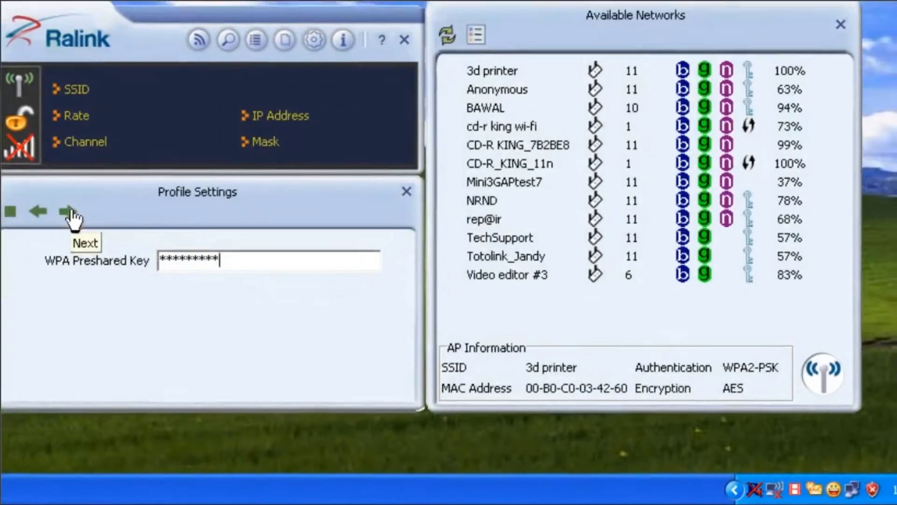
click(86, 217)
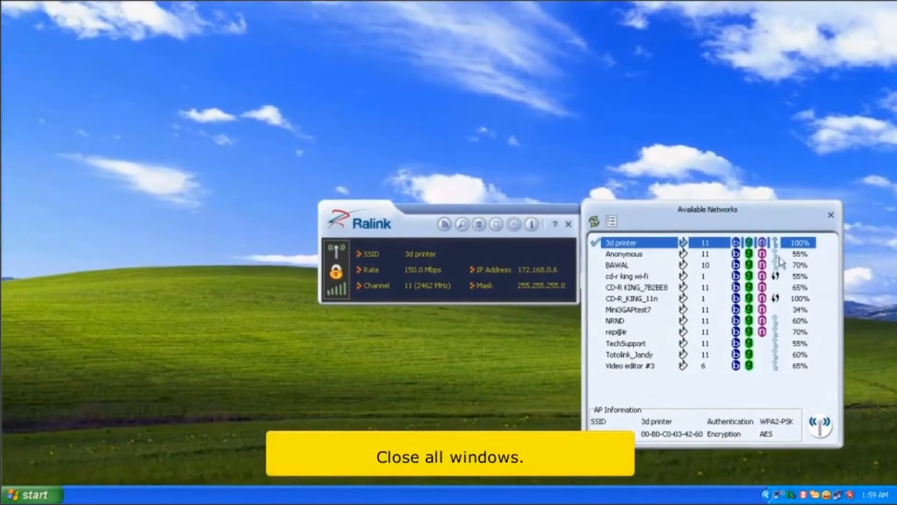
click(832, 217)
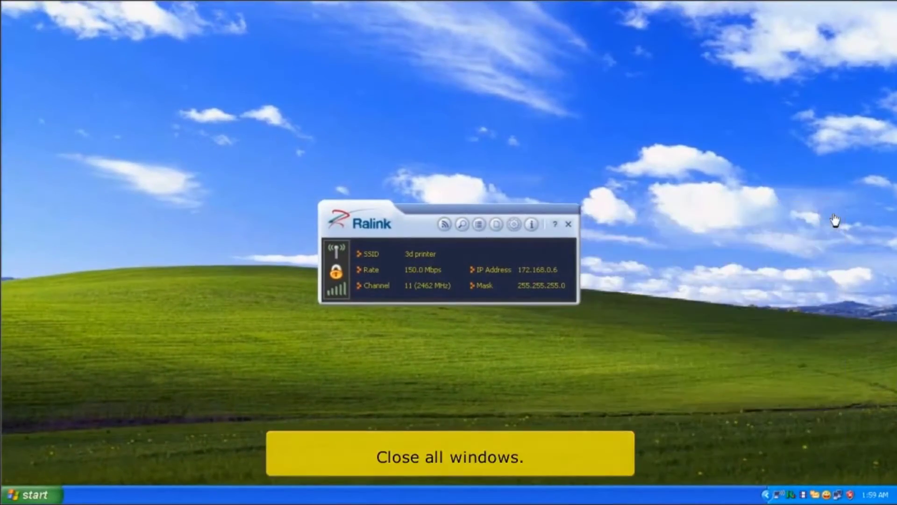
Step: Close the Ralink utility and launch Mozilla Firefox from the Start menu
click(568, 226)
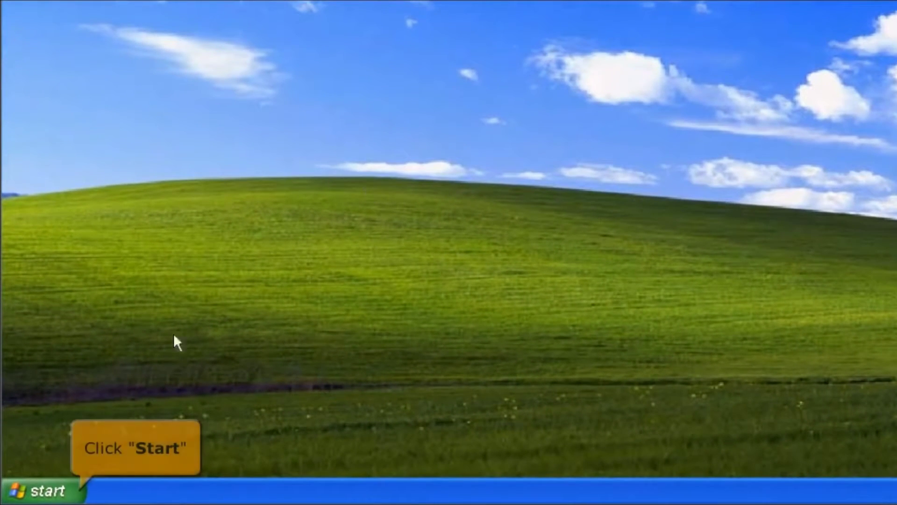
click(34, 498)
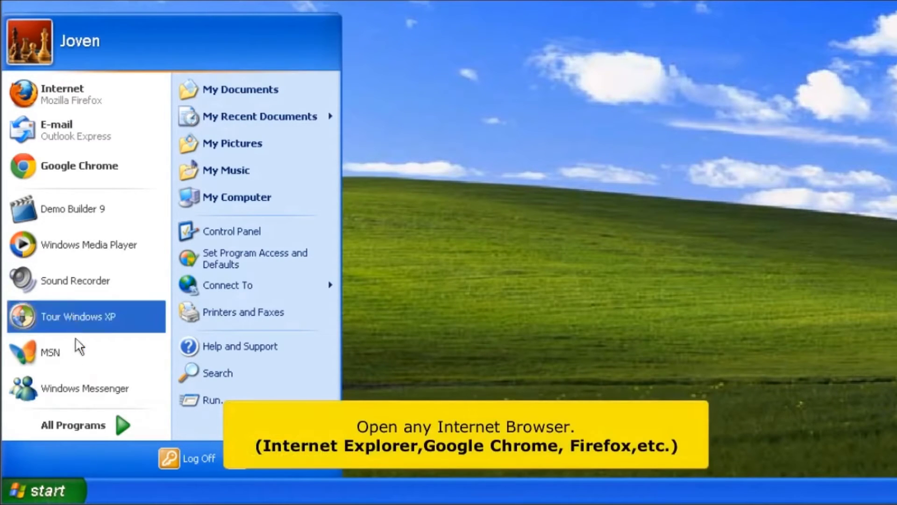
click(105, 105)
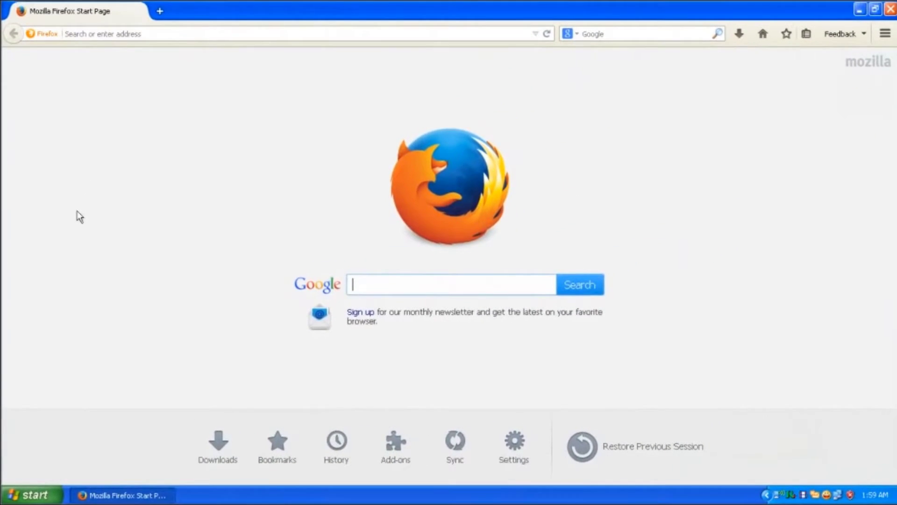
click(280, 33)
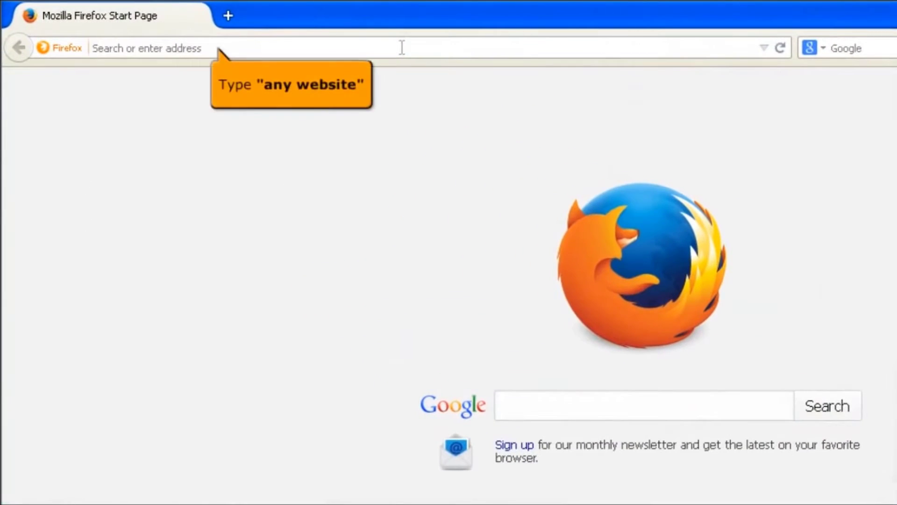
text(cdrking.com/)
key(Return)
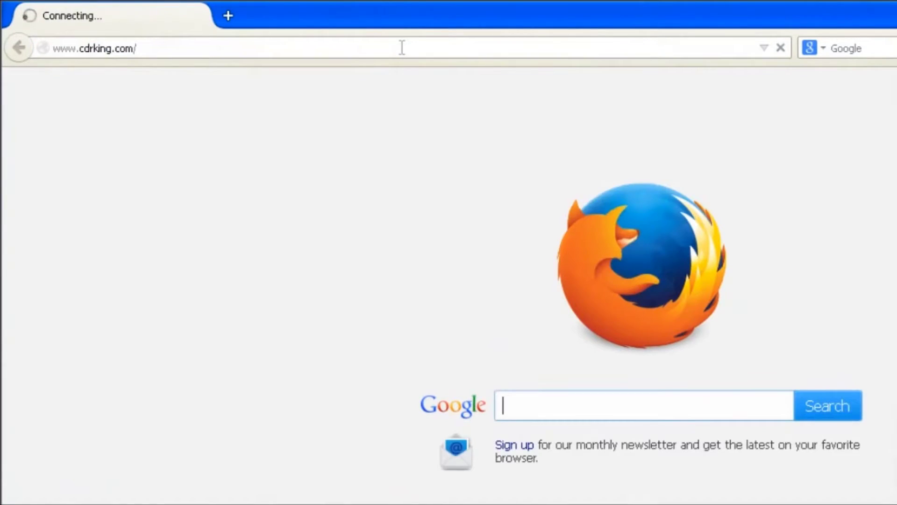